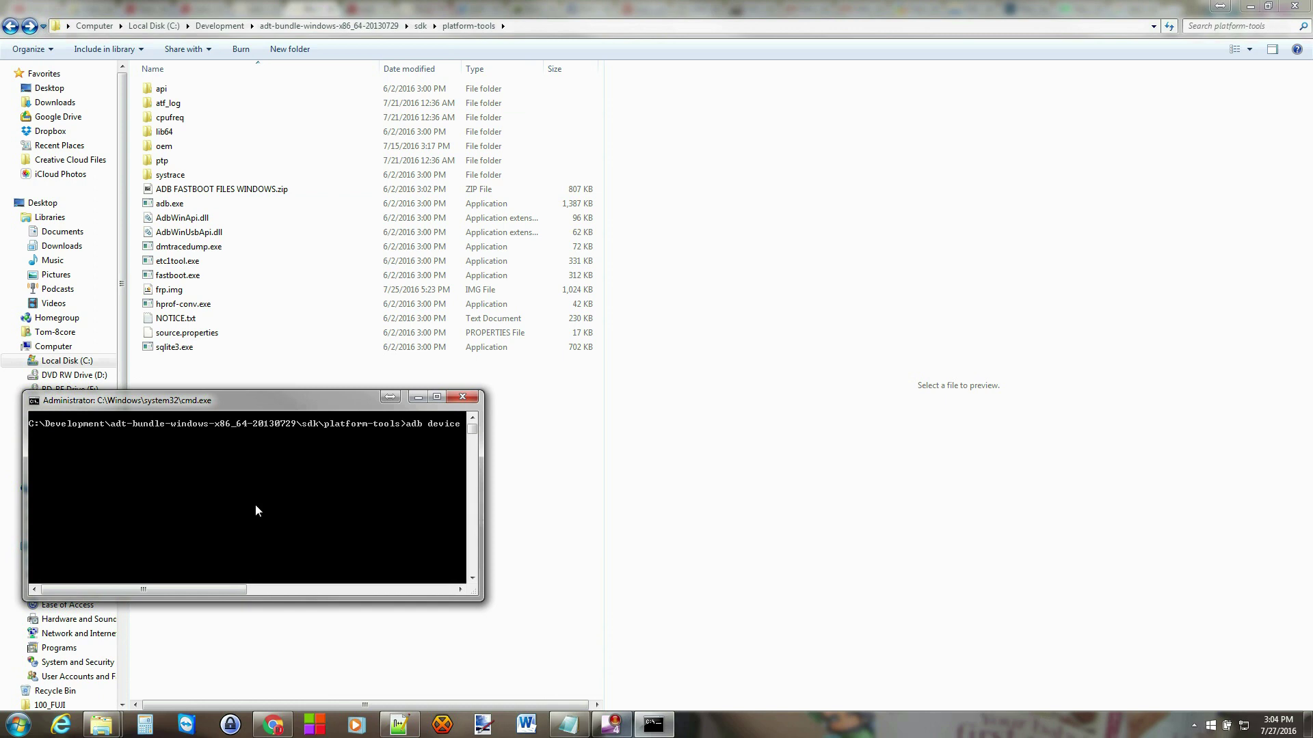
- List the attached phone with adb devices and reboot it into fastboot mode with adb reboot bootloader
key(Return)
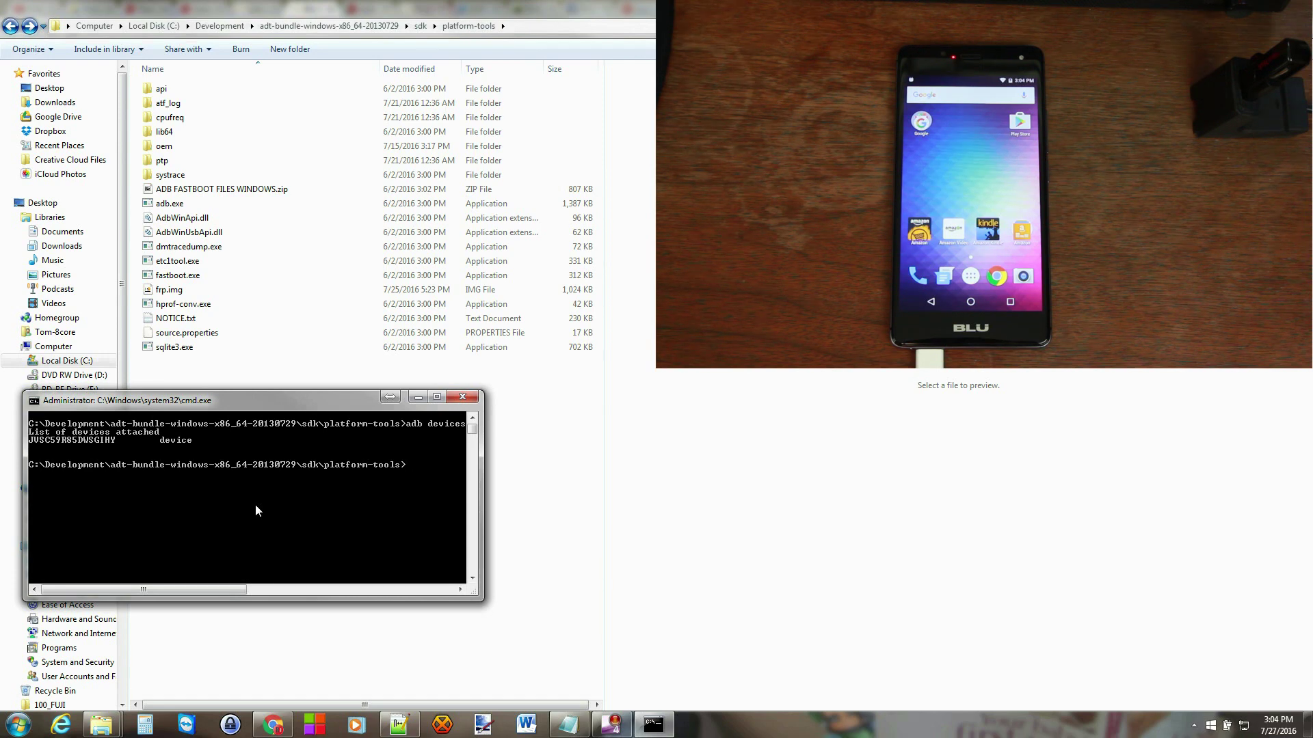
text(reboot bootloader)
key(Return)
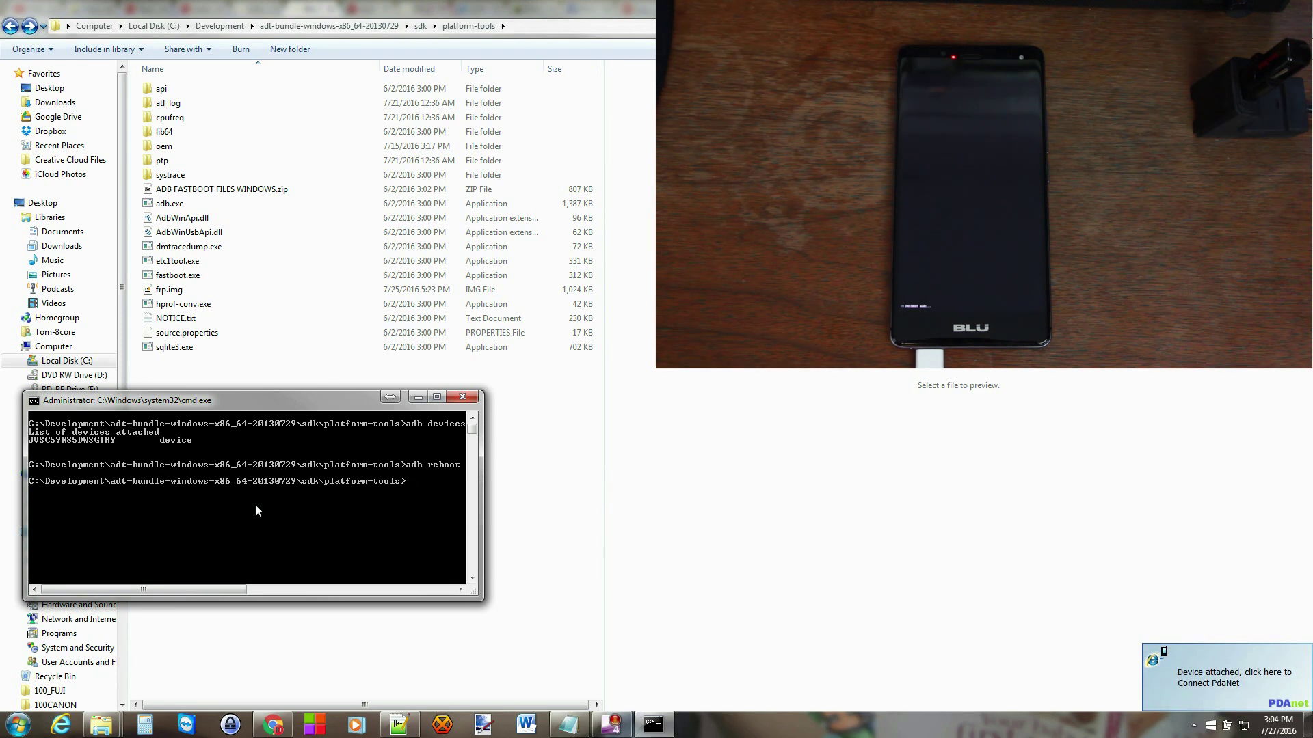
- Check the phone's fastboot connection with fastboot devices and list all bootloader variables with fastboot getvar all
text(fastboot devices)
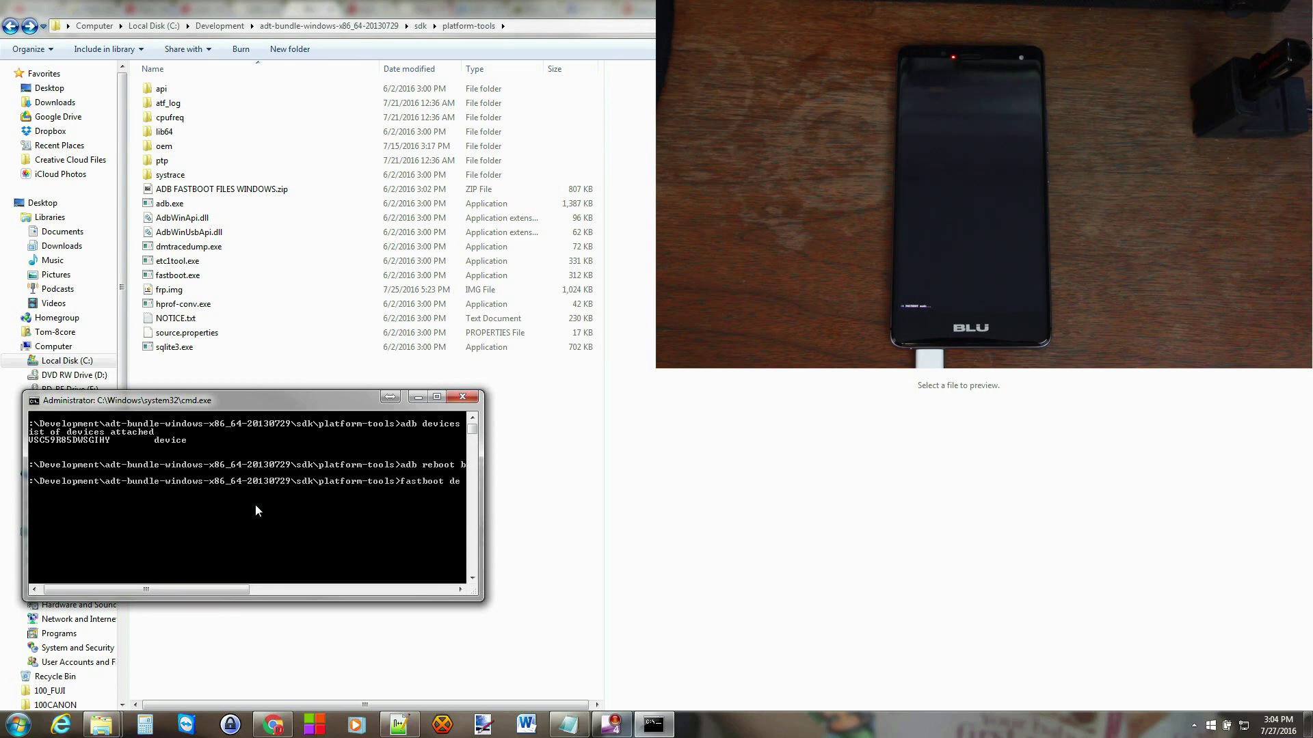
key(Return)
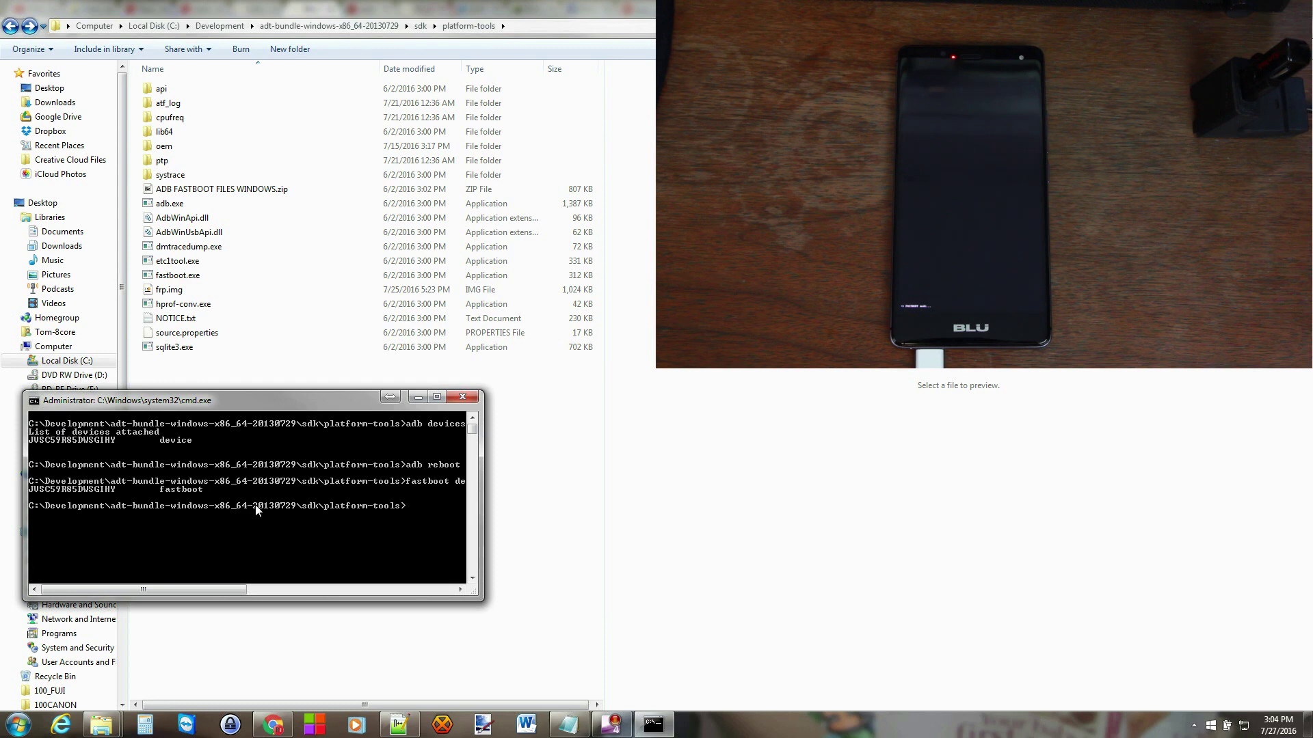
text(tboot getvar all)
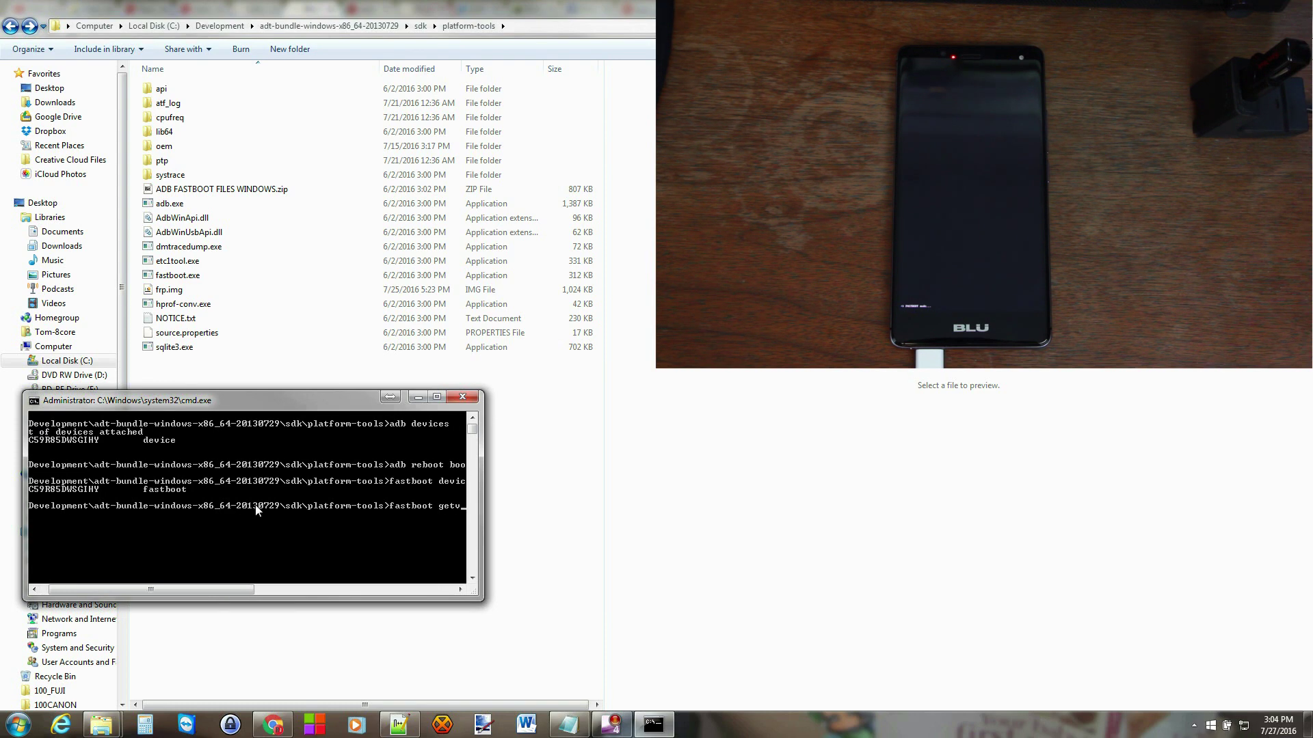
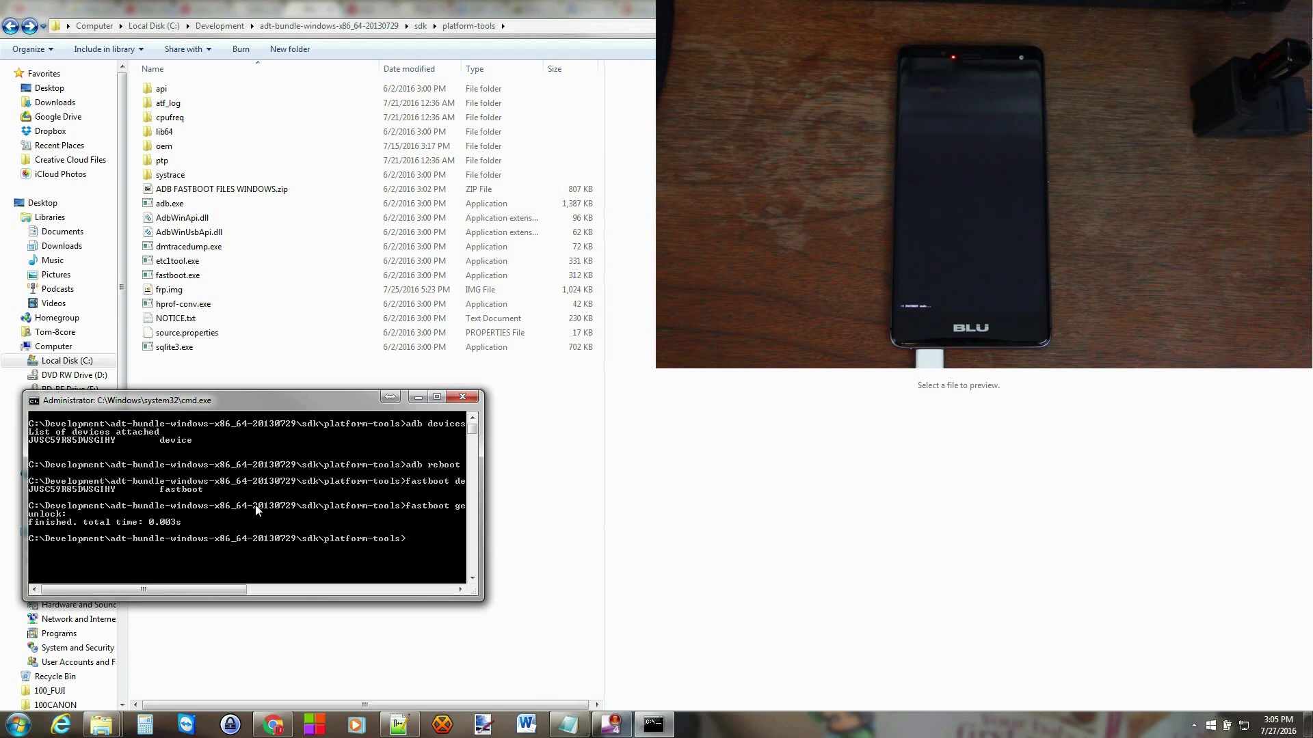
text(fastboot get va)
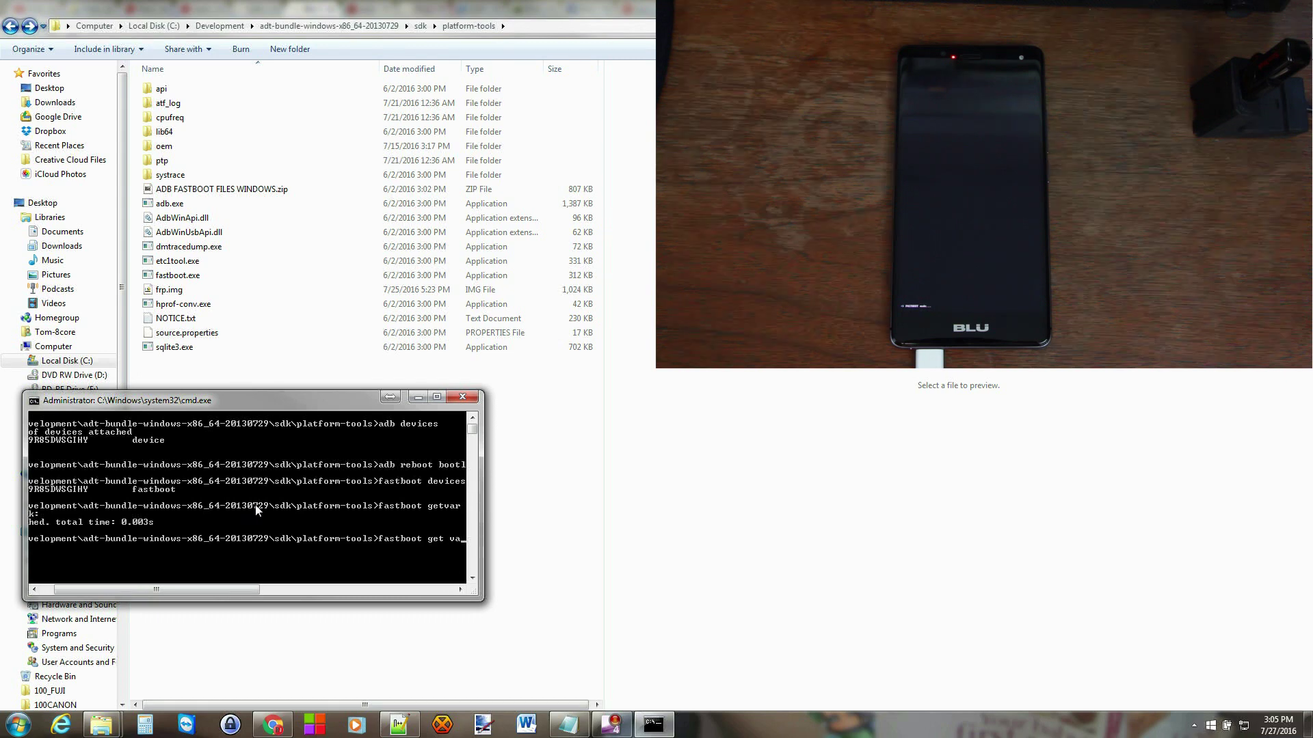
text(tboot getvar all)
key(Return)
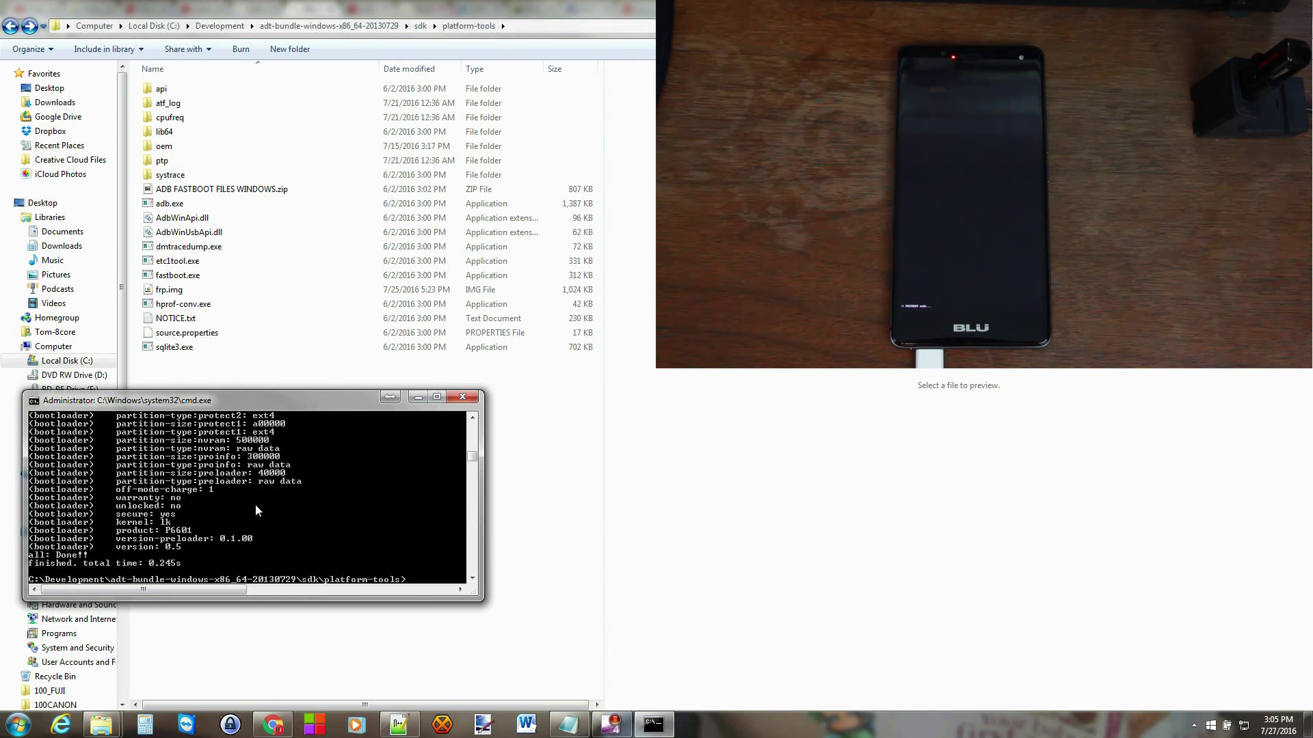
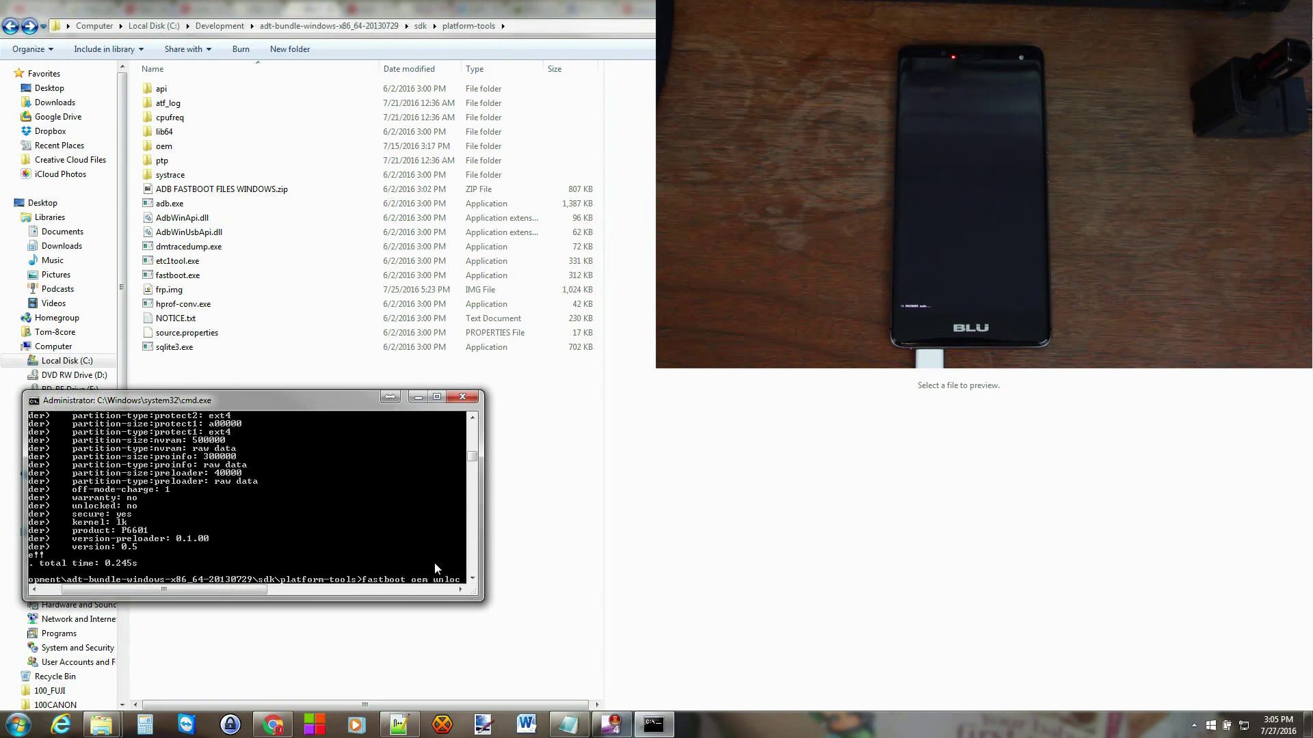
- Unlock the phone's bootloader with fastboot oem unlock and recheck its lock state with fastboot getvar all
key(Return)
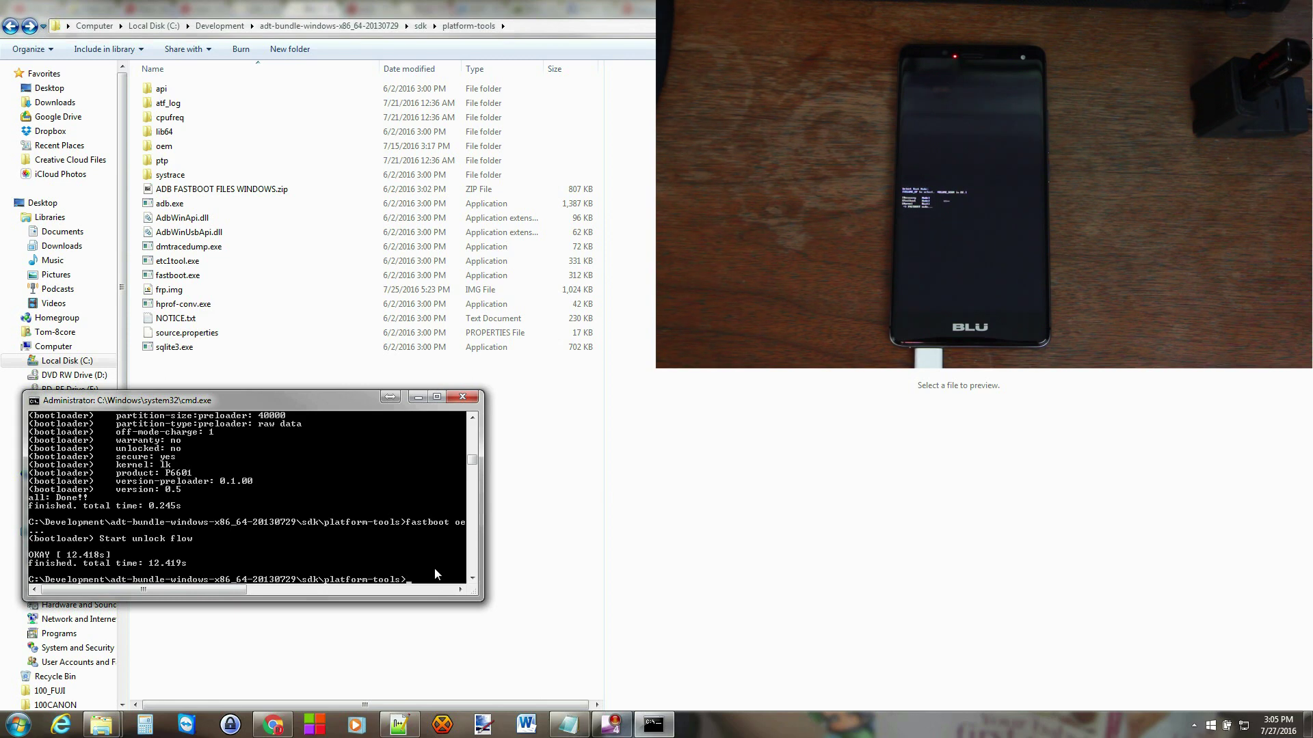
key(Up)
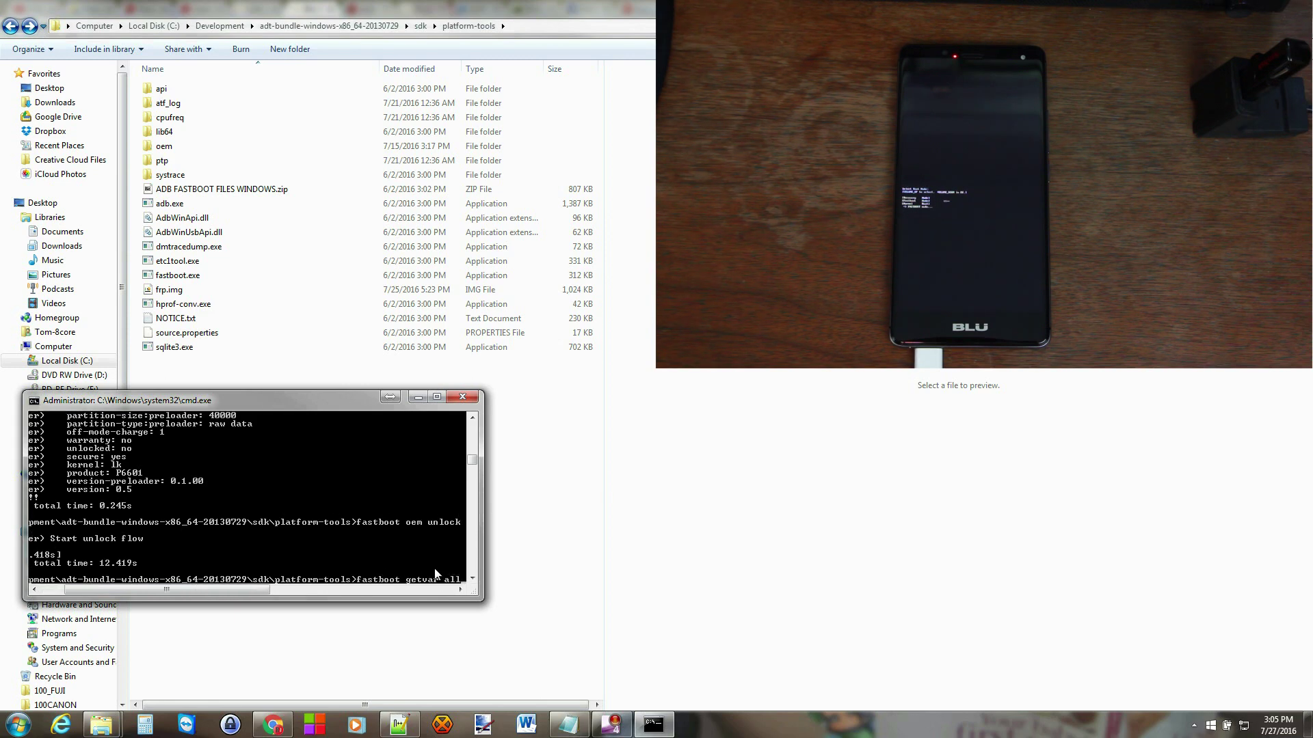
key(Return)
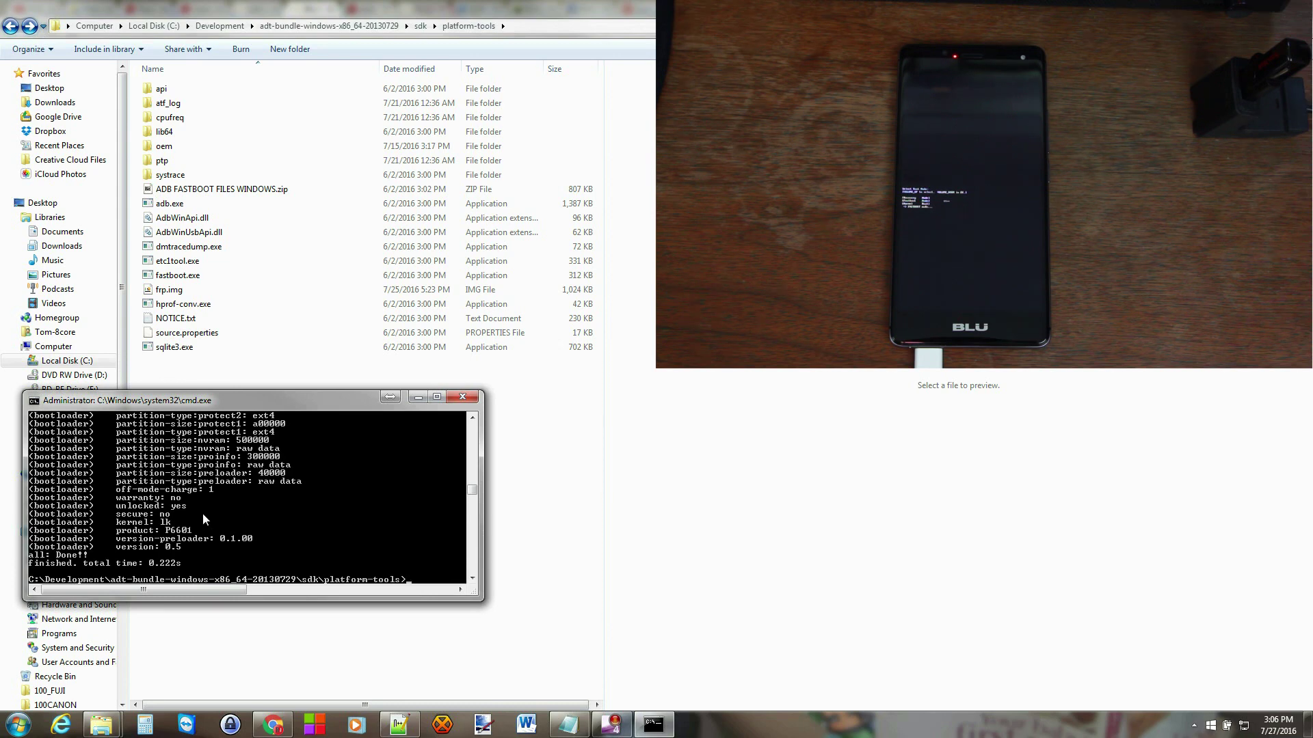
text(fasfr)
text(oot)
text( reboot)
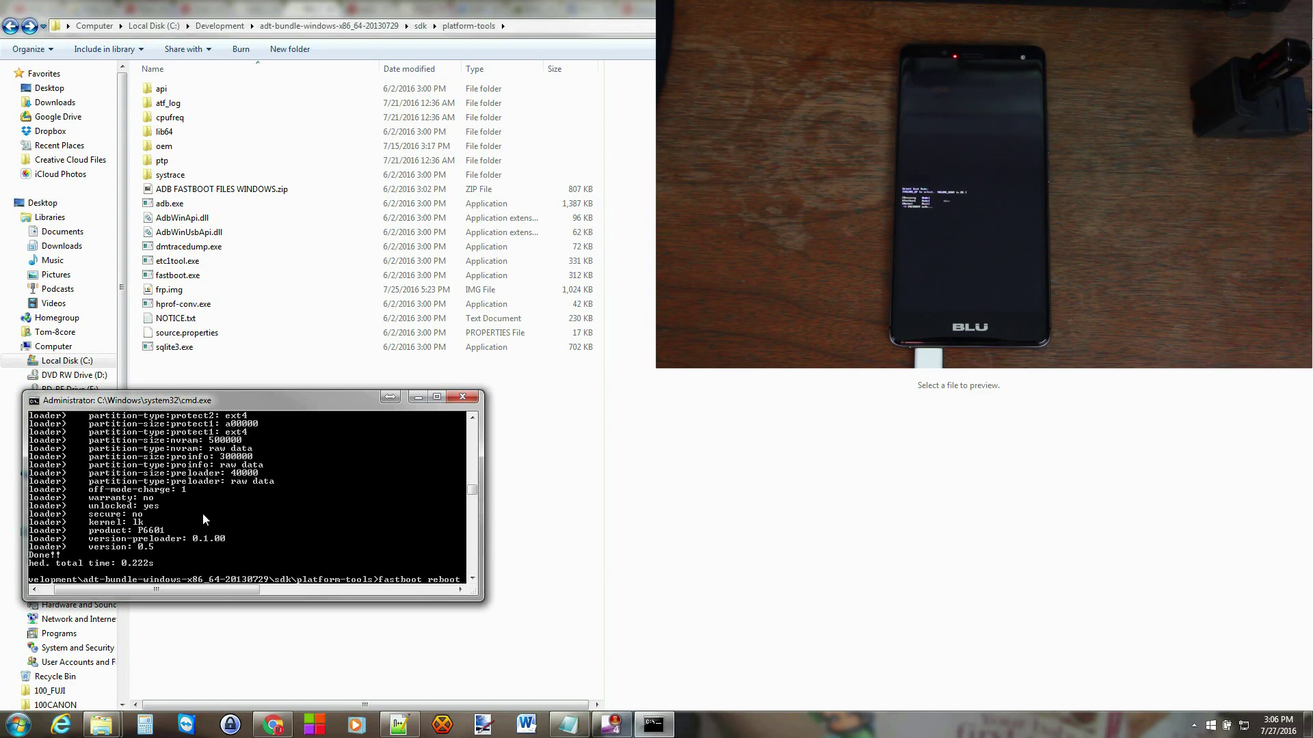
key(BackSpace)
key(BackSpace)
key(BackSpace)
key(BackSpace)
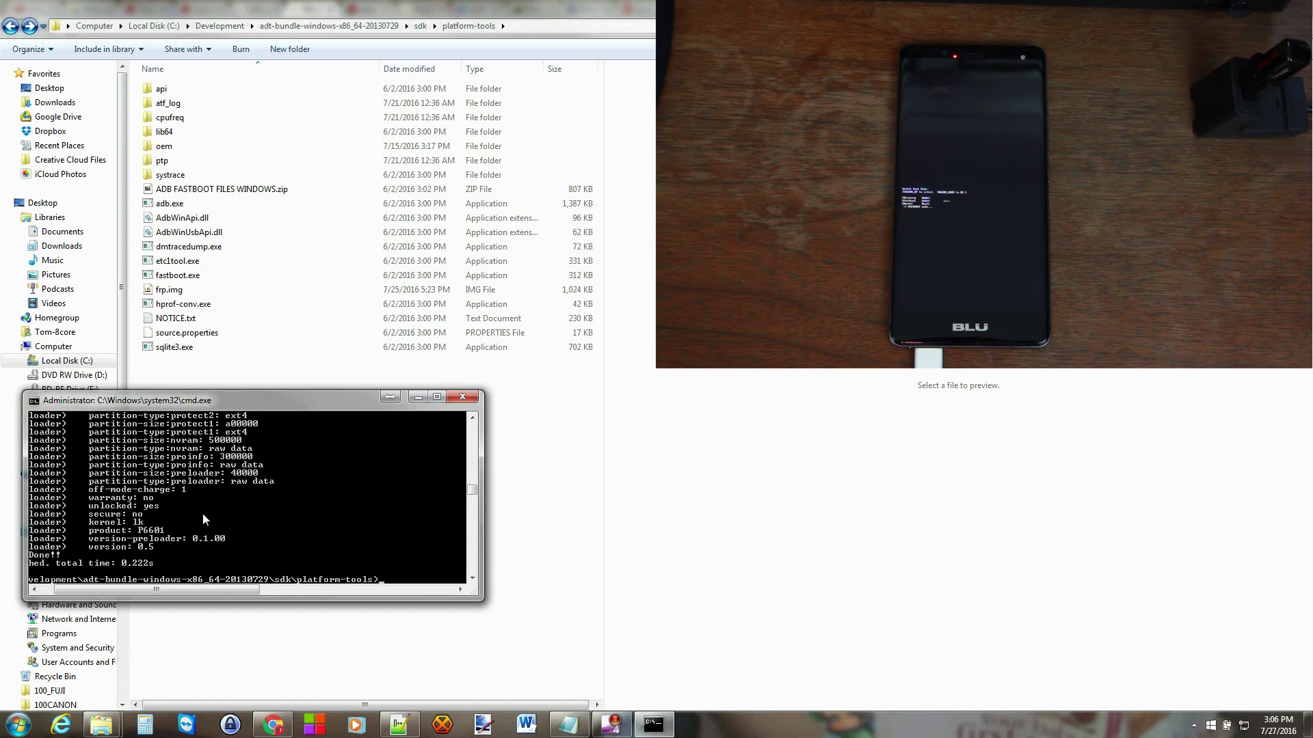
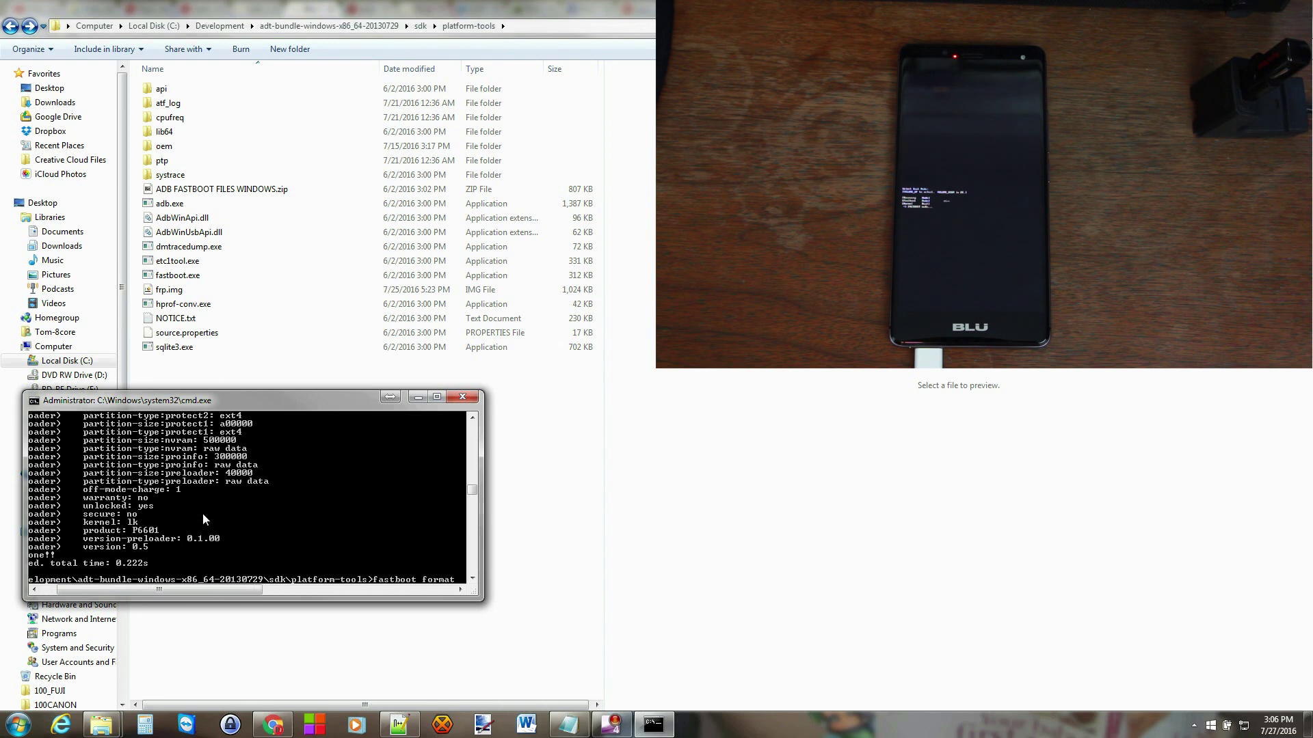
- Format the phone's user data with fastboot format userdata and restart the phone with fastboot reboot
text( userdata)
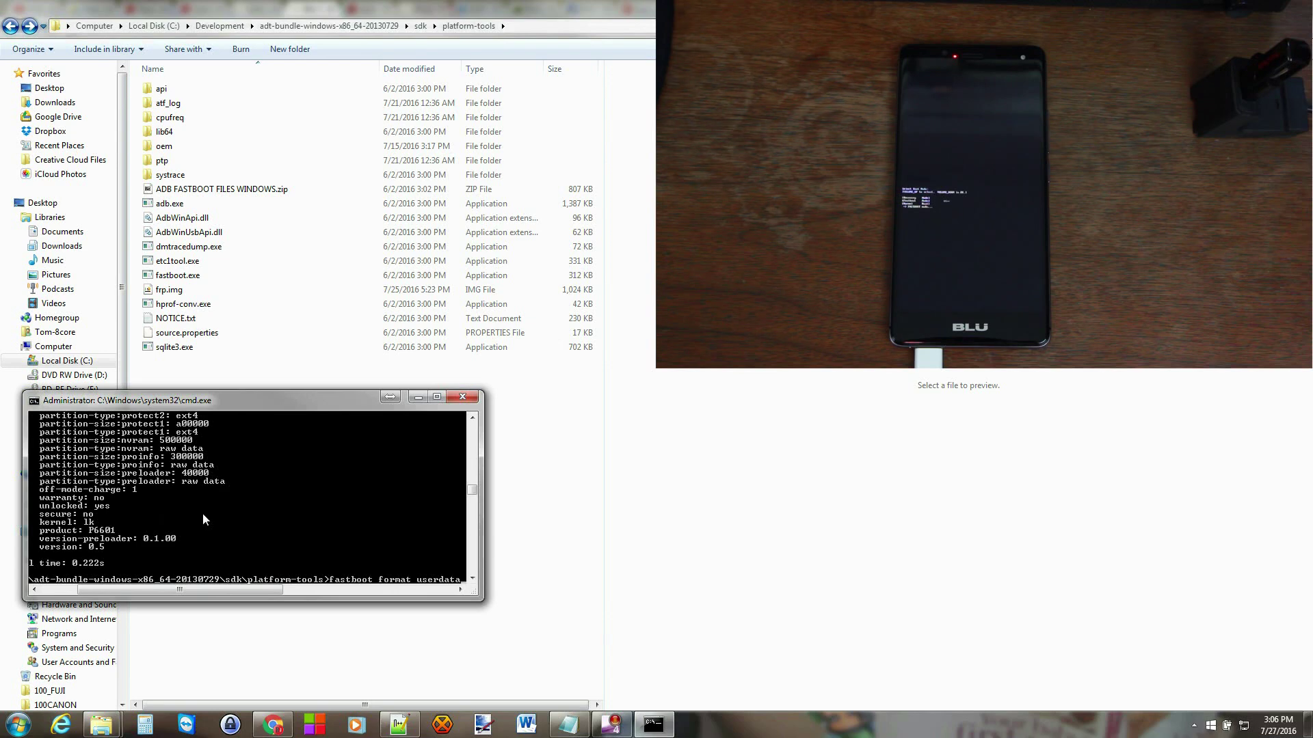
key(Return)
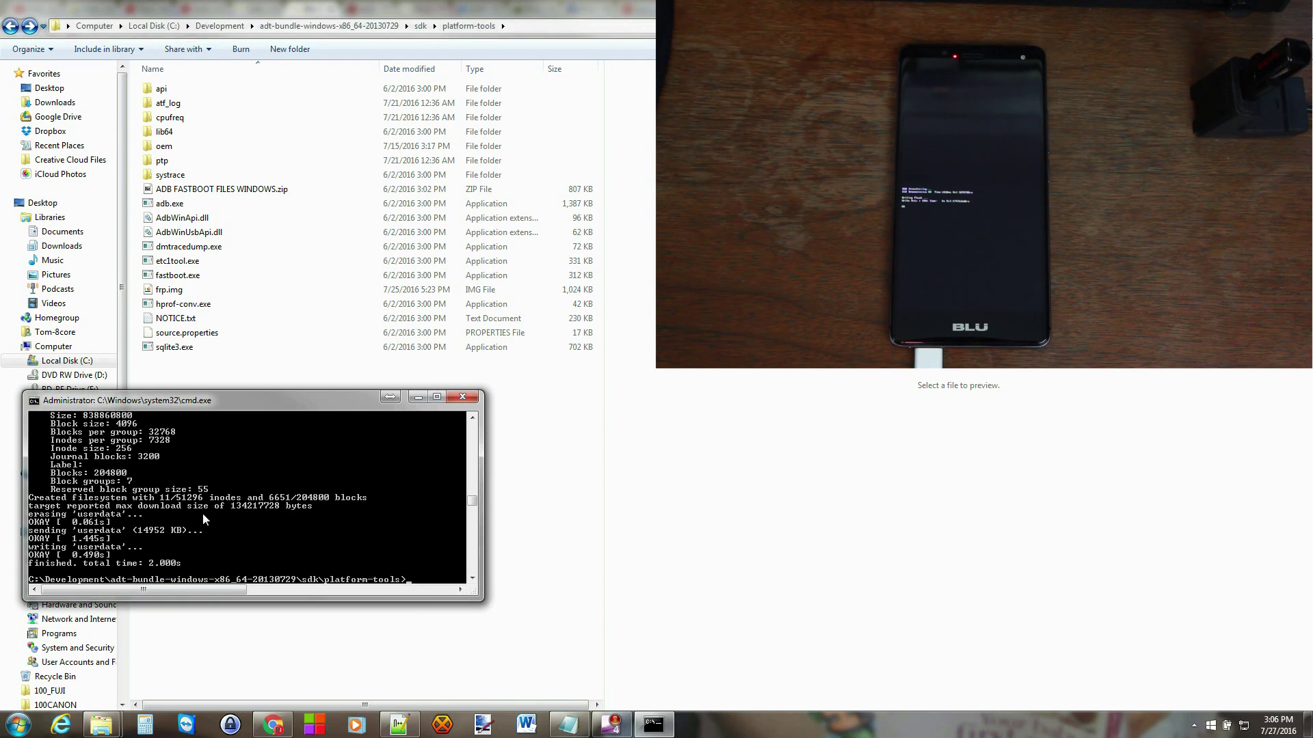
text(fastboot reboot)
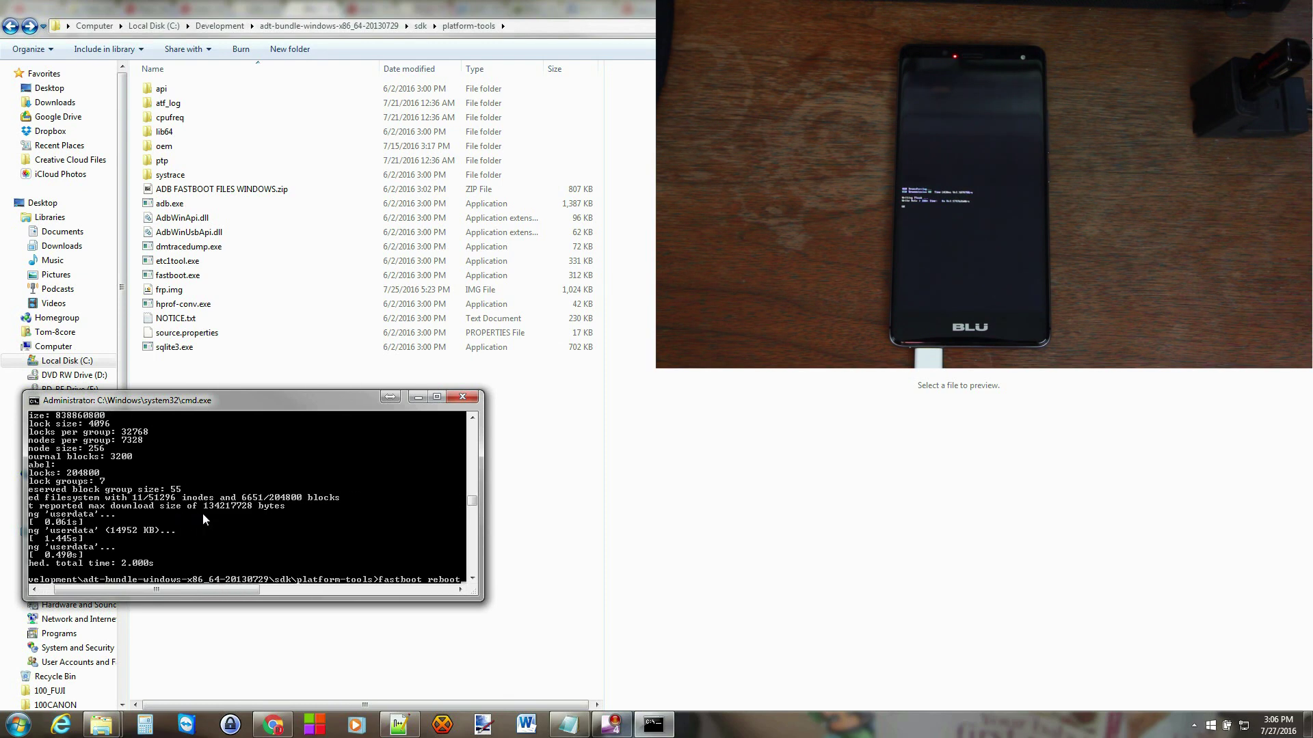
key(Return)
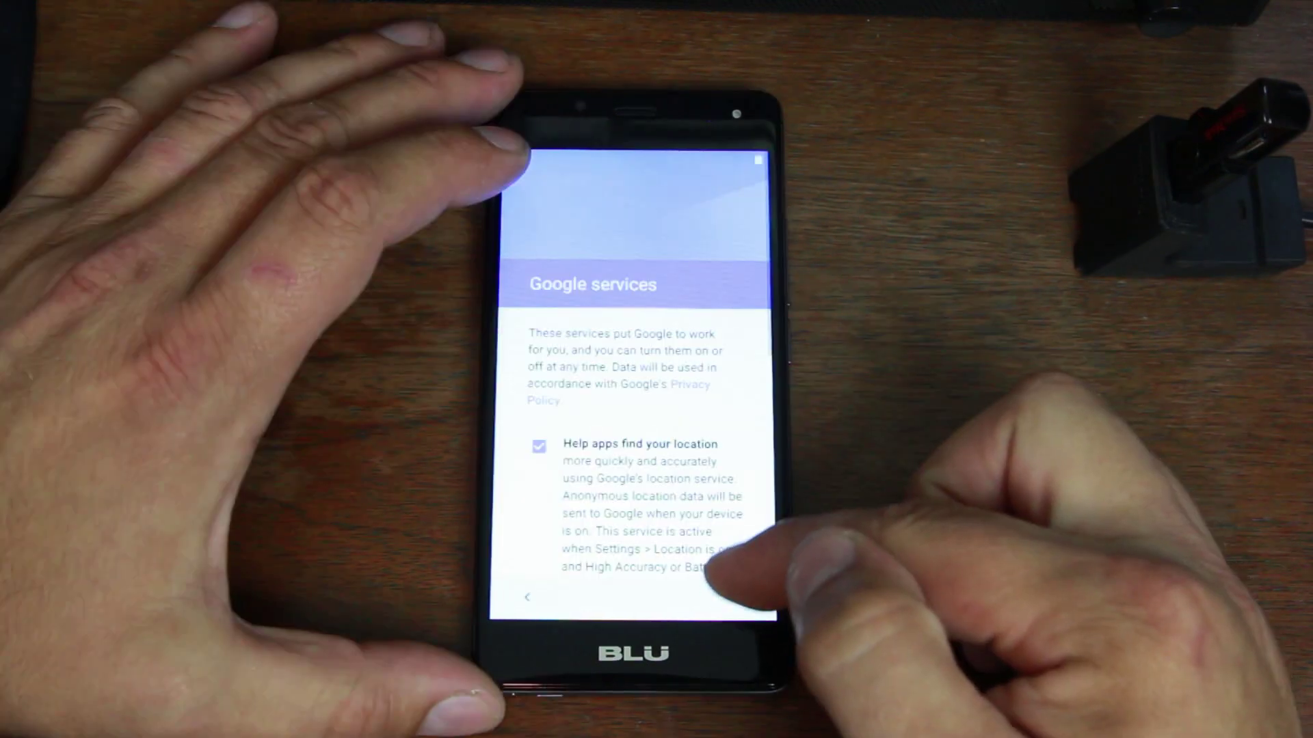
scroll(633, 382, down, 5)
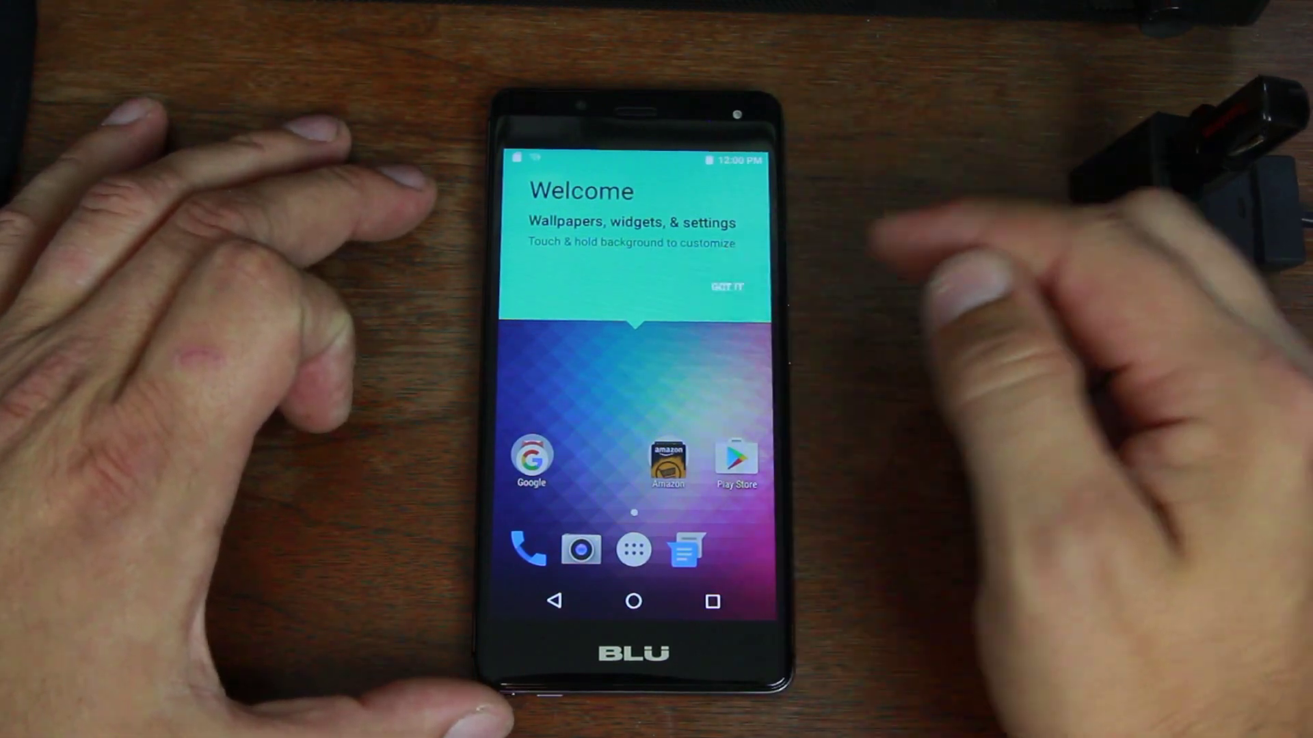
click(727, 285)
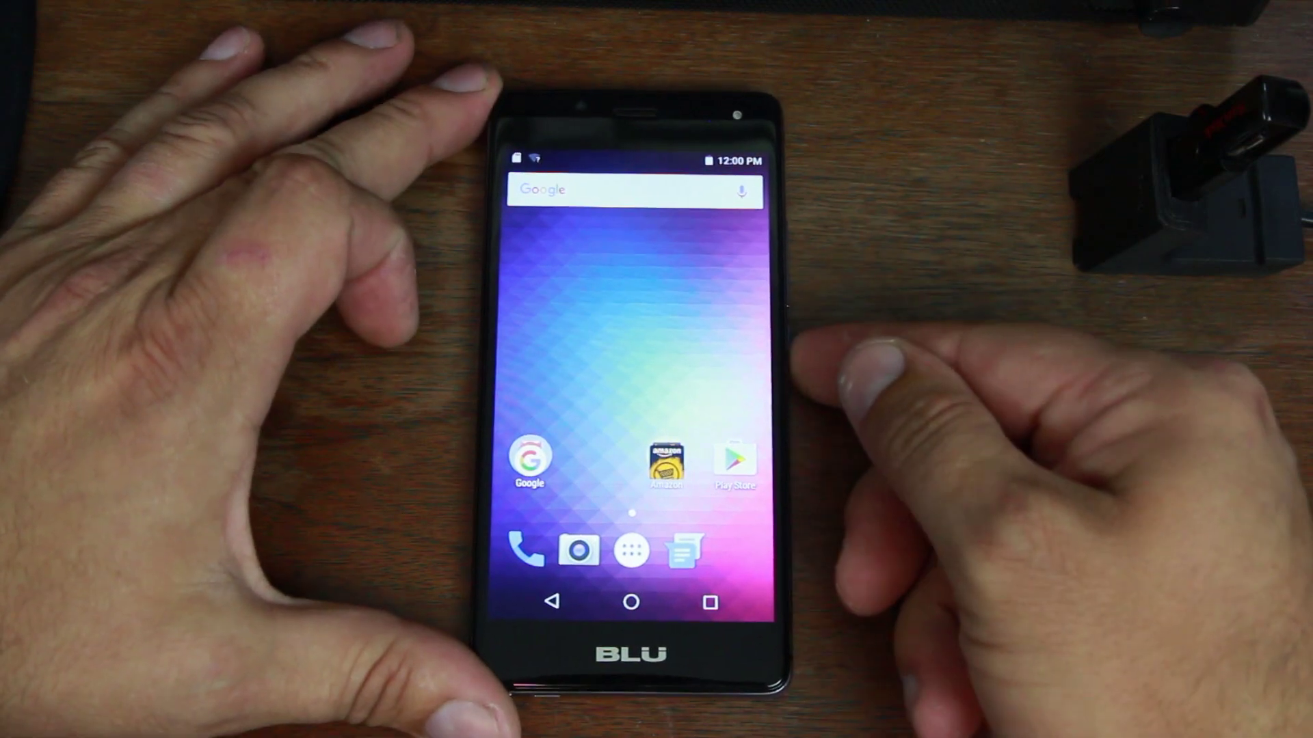
click(790, 321)
click(789, 322)
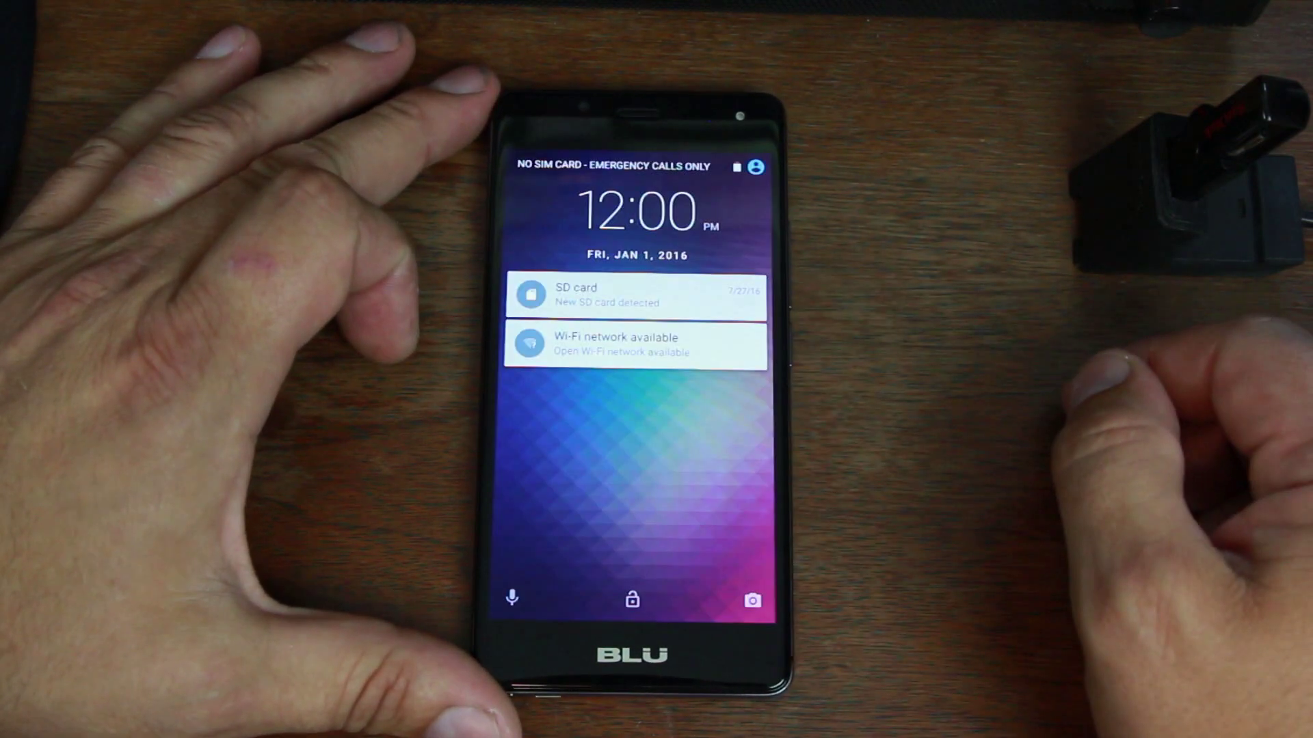
drag(703, 498, 697, 274)
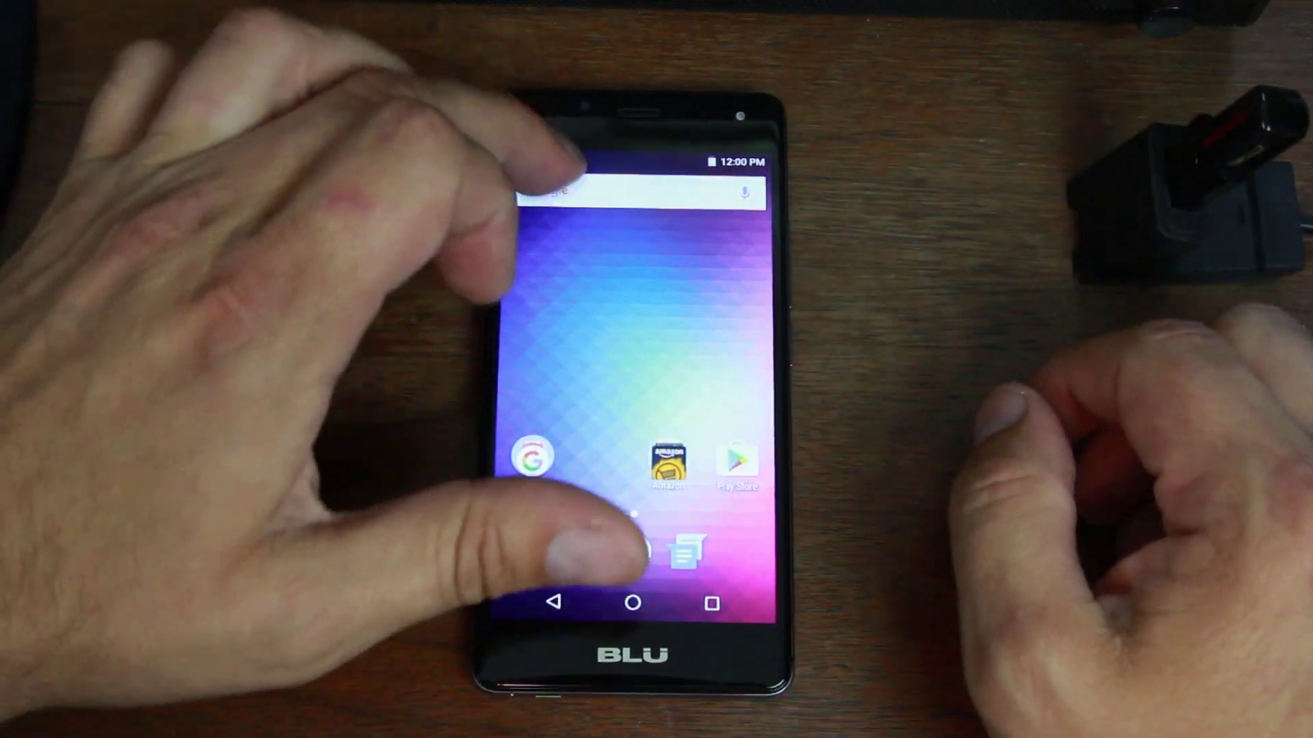
drag(561, 154, 574, 410)
drag(650, 246, 766, 246)
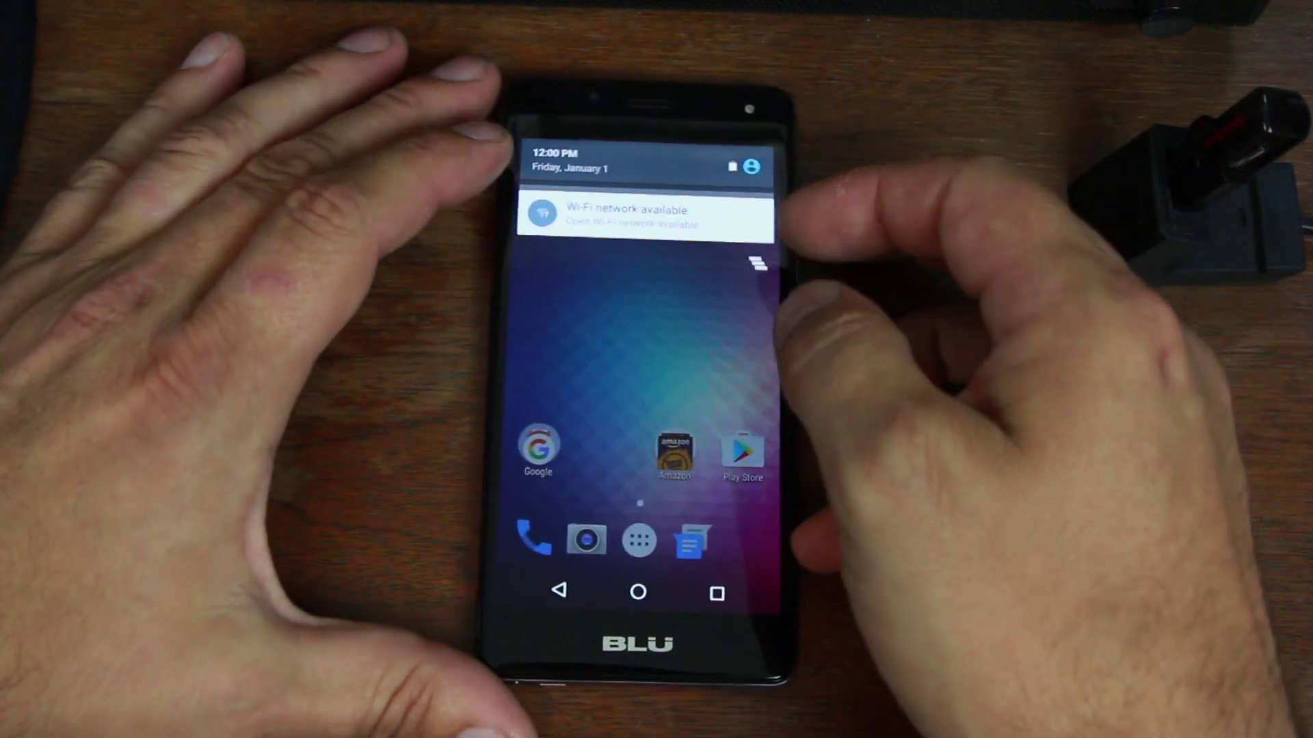
drag(615, 304, 766, 305)
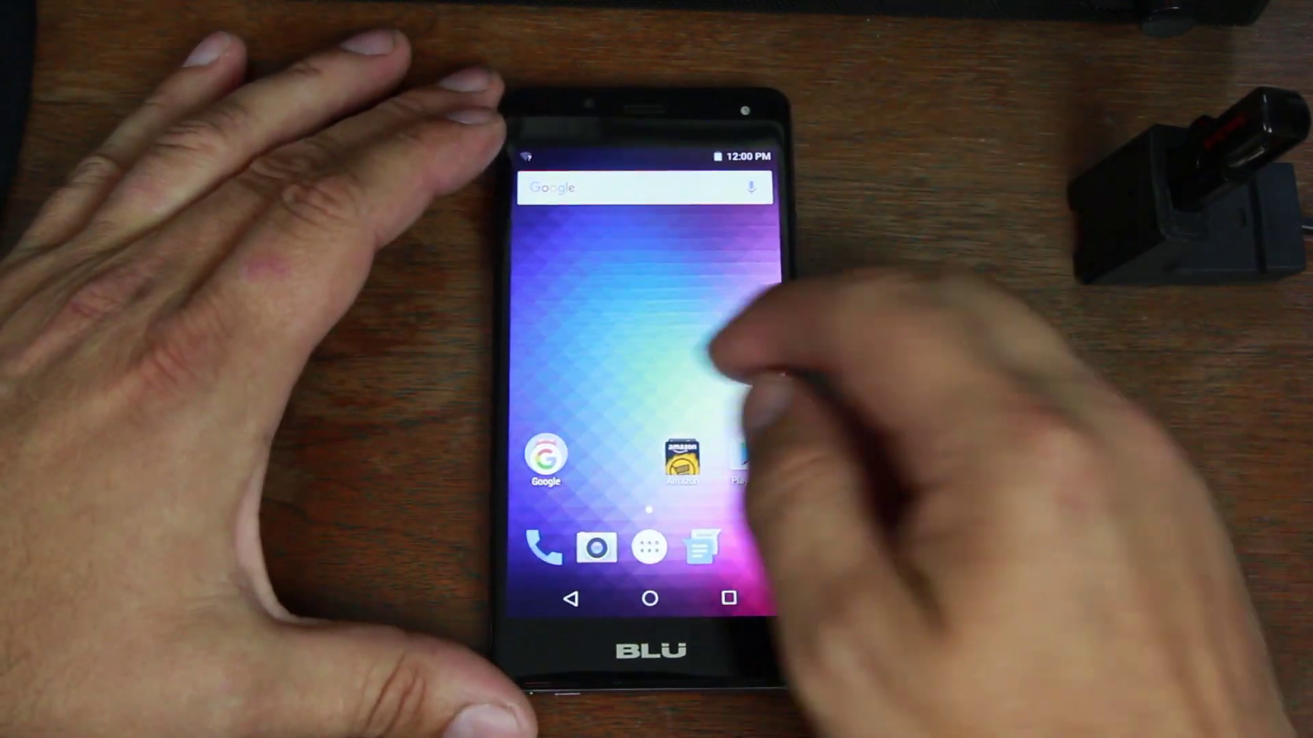